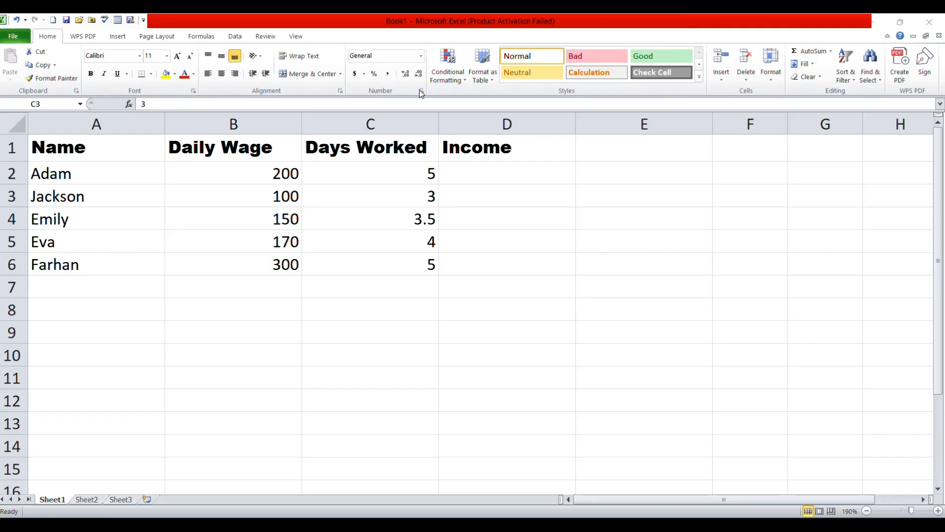
Examine the Name, Daily Wage, Days Worked and Income headings and the wage and day entries in rows 2 and 3
{"action": "left_click", "coordinate": [253, 151]}
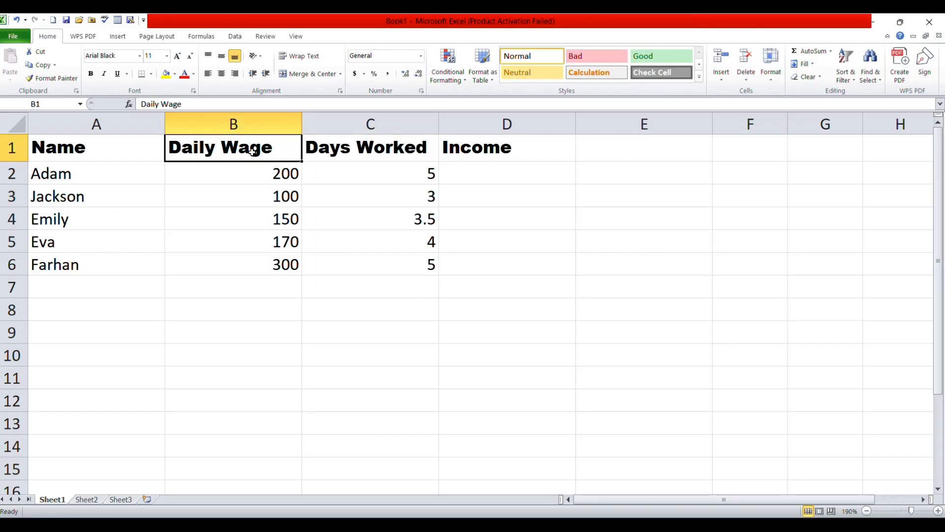
{"action": "left_click", "coordinate": [350, 152]}
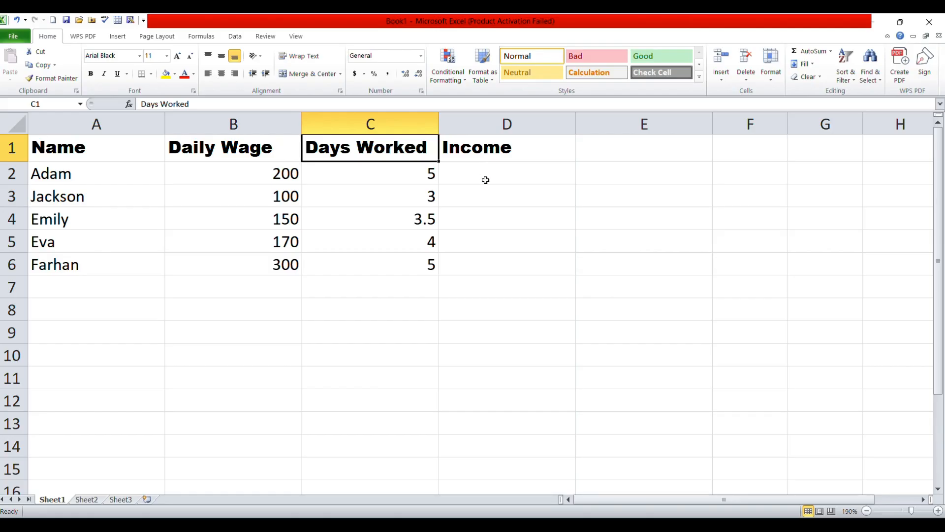
{"action": "left_click", "coordinate": [494, 147]}
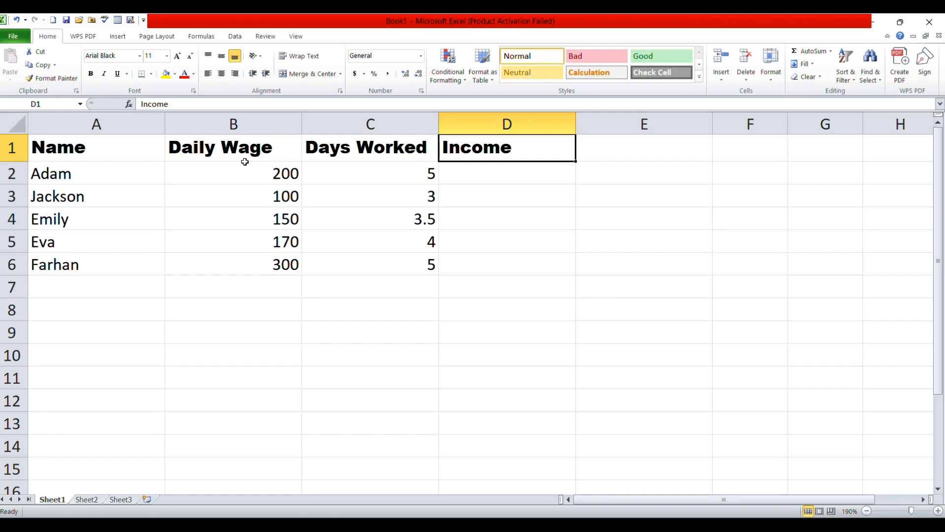
{"action": "left_click", "coordinate": [117, 155]}
{"action": "left_click", "coordinate": [232, 150]}
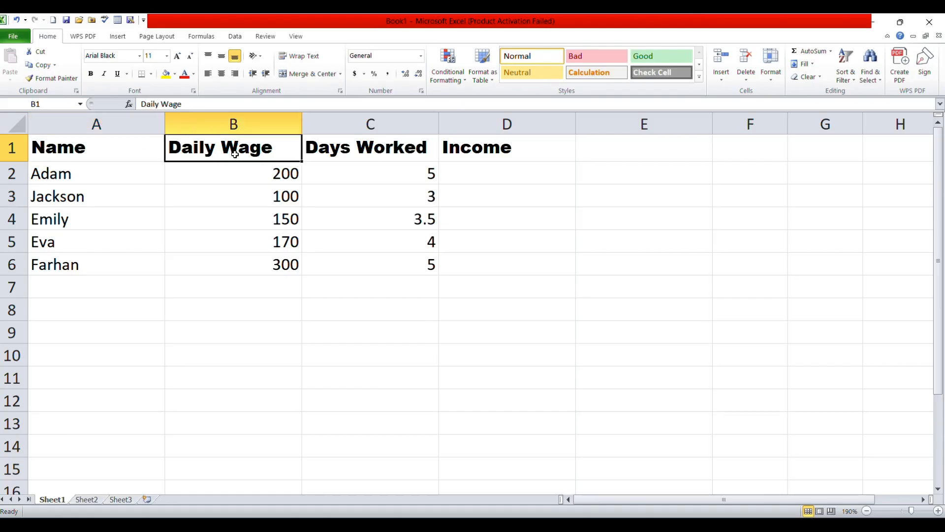
{"action": "left_click", "coordinate": [386, 153]}
{"action": "left_click", "coordinate": [464, 147]}
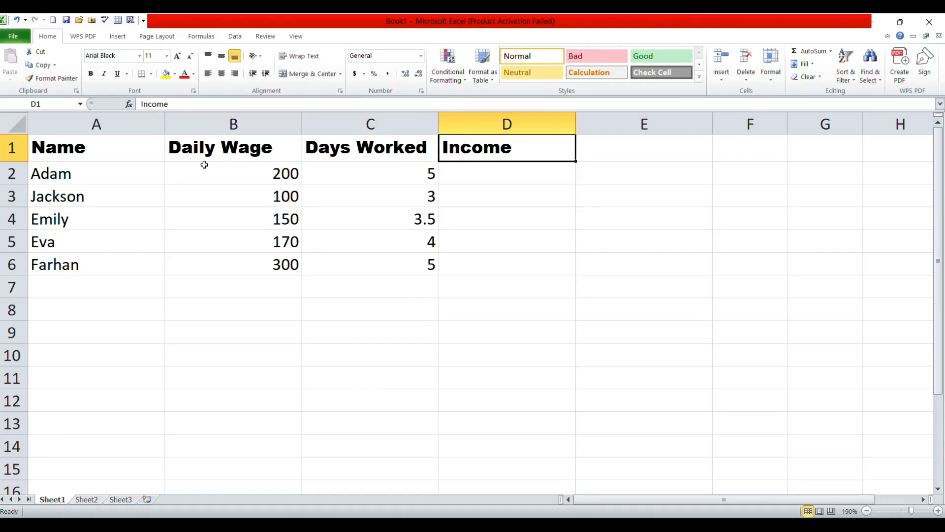
{"action": "left_click", "coordinate": [144, 175]}
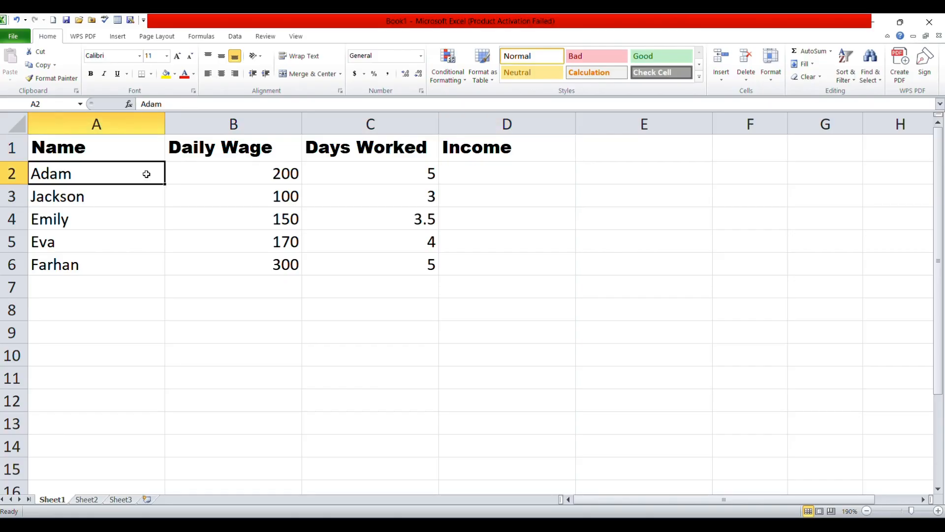
{"action": "left_click", "coordinate": [266, 173]}
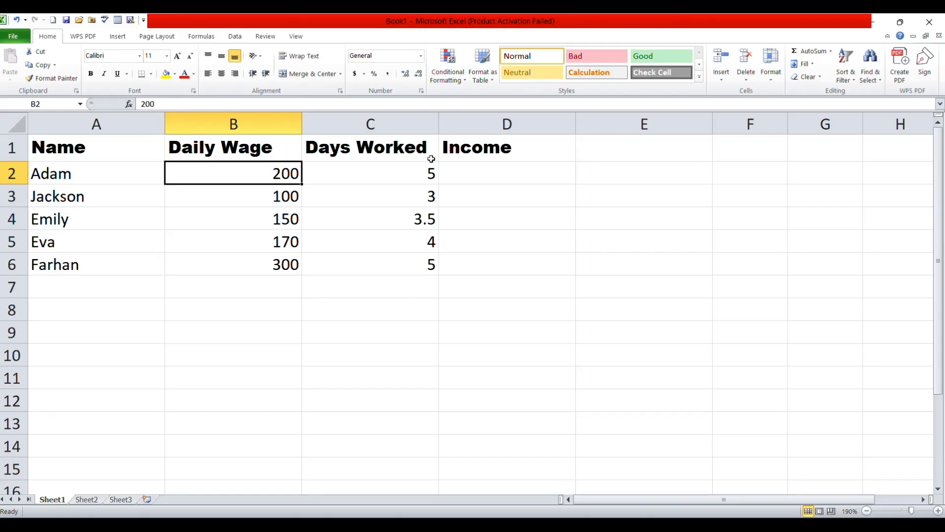
{"action": "left_click", "coordinate": [391, 177]}
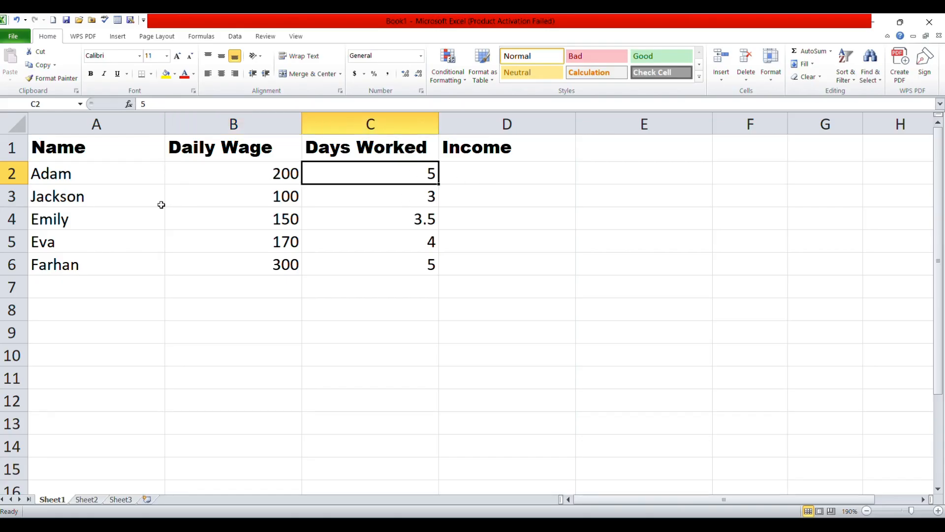
{"action": "left_click", "coordinate": [141, 196]}
{"action": "left_click", "coordinate": [274, 200]}
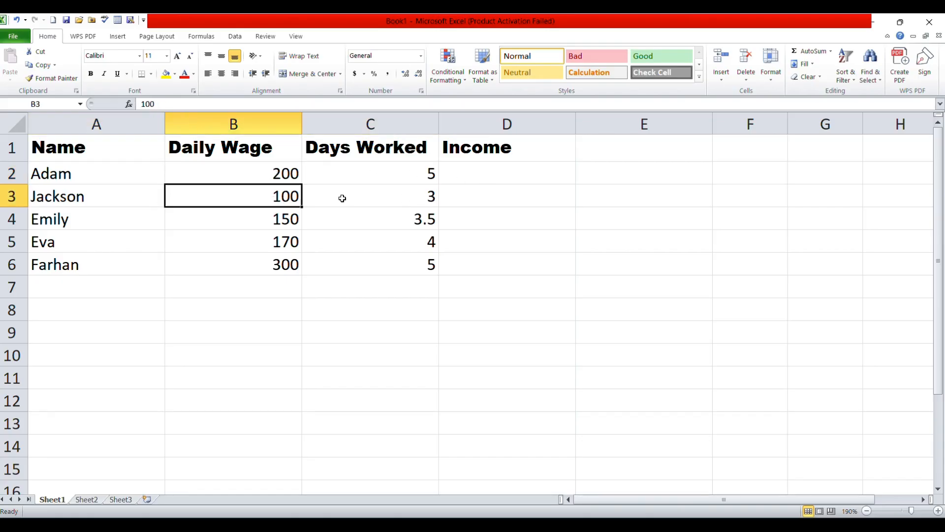
{"action": "left_click", "coordinate": [345, 198]}
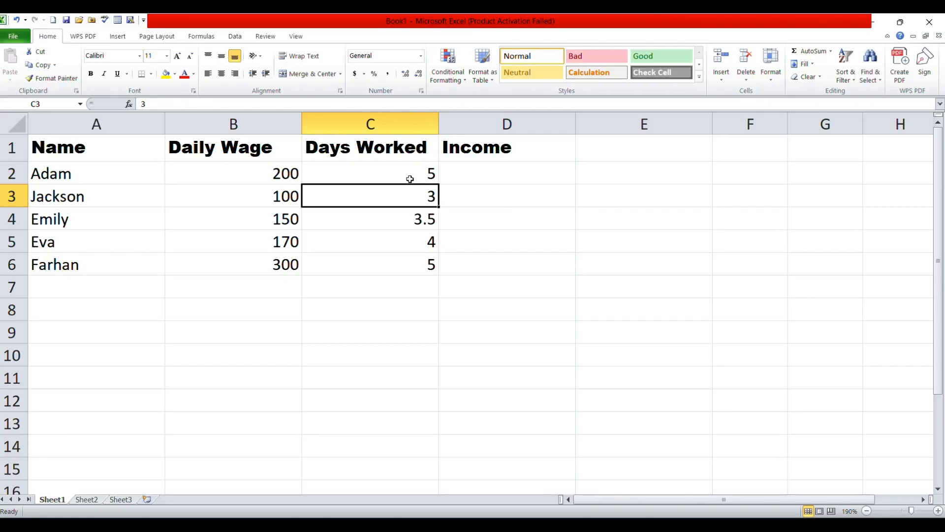
{"action": "left_click", "coordinate": [231, 181]}
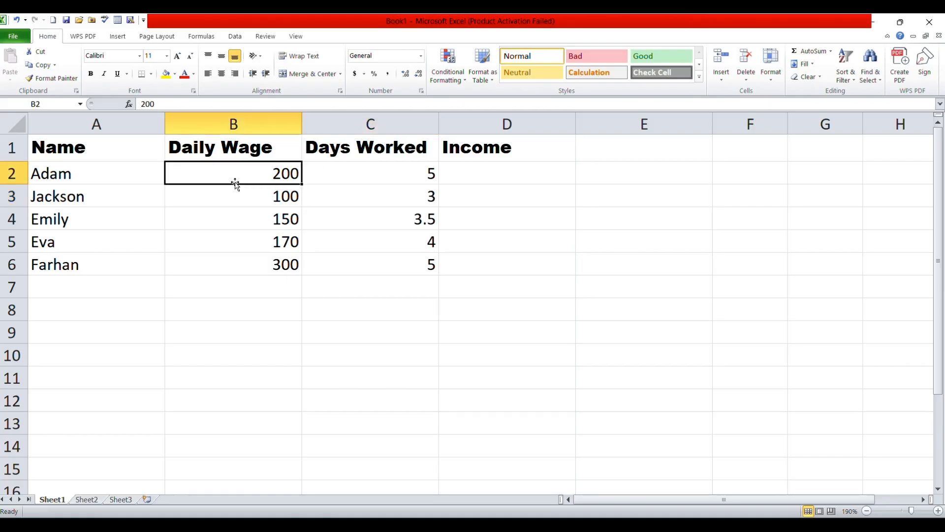
{"action": "left_click", "coordinate": [383, 170]}
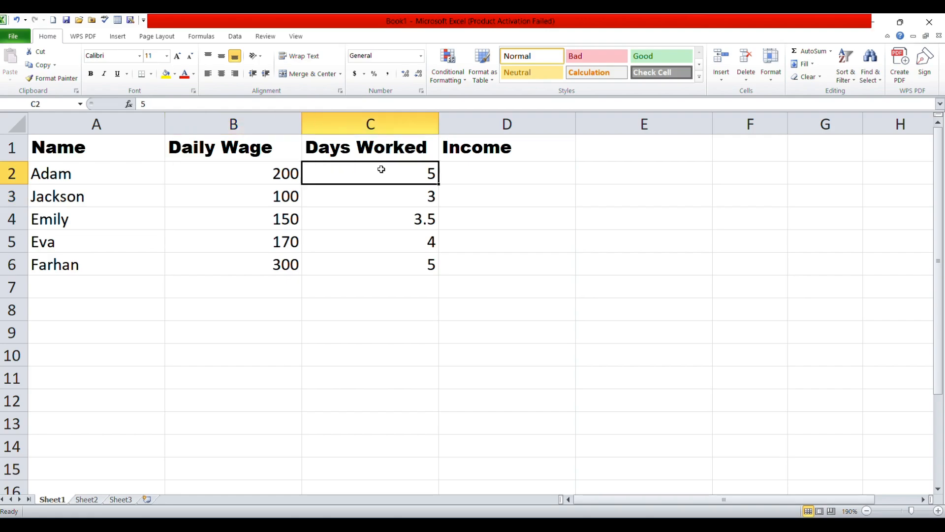
Enter the formula =b2*c2 in D2 to multiply the daily wage by the days worked
{"action": "left_click", "coordinate": [499, 171]}
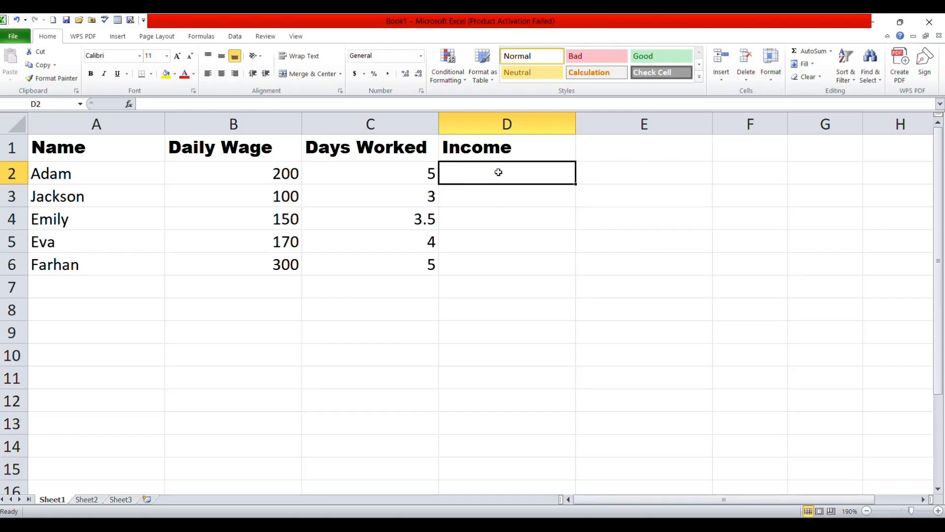
{"action": "type", "text": "="}
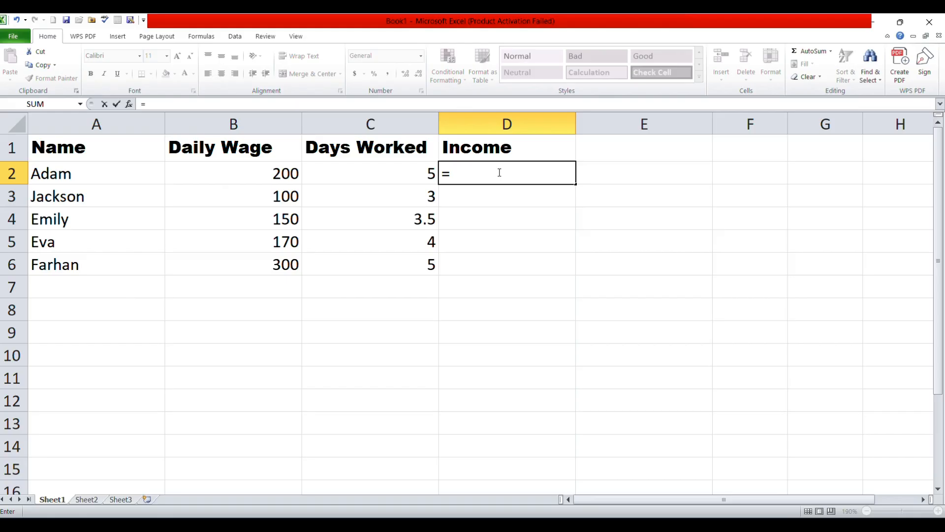
{"action": "type", "text": "b2"}
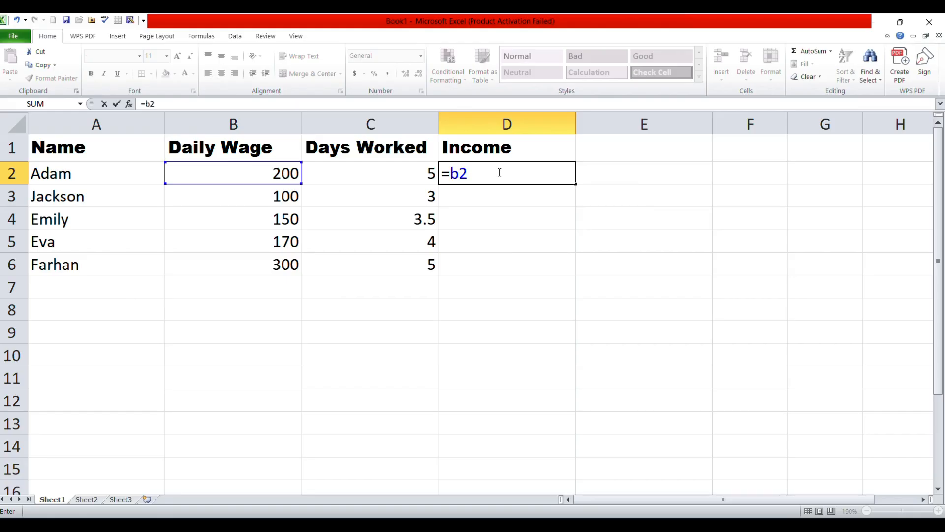
{"action": "type", "text": "*c2"}
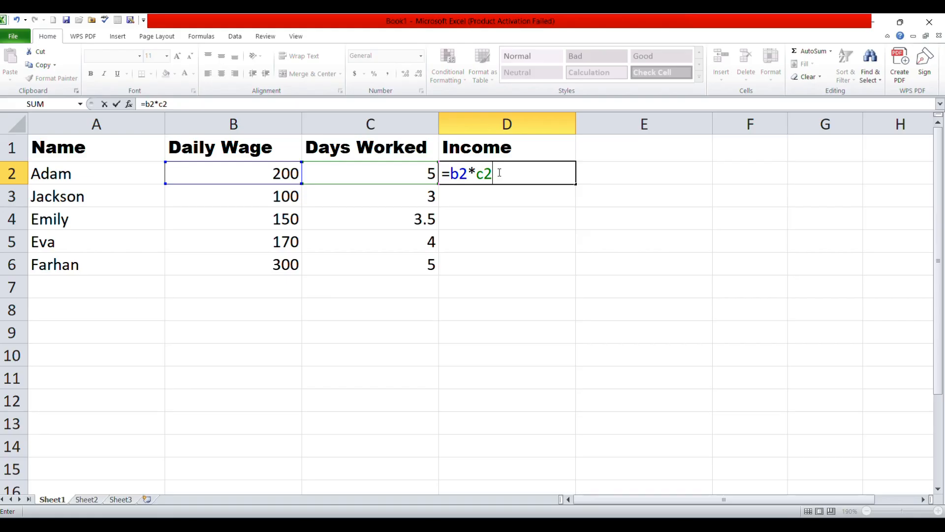
{"action": "key", "text": "Return"}
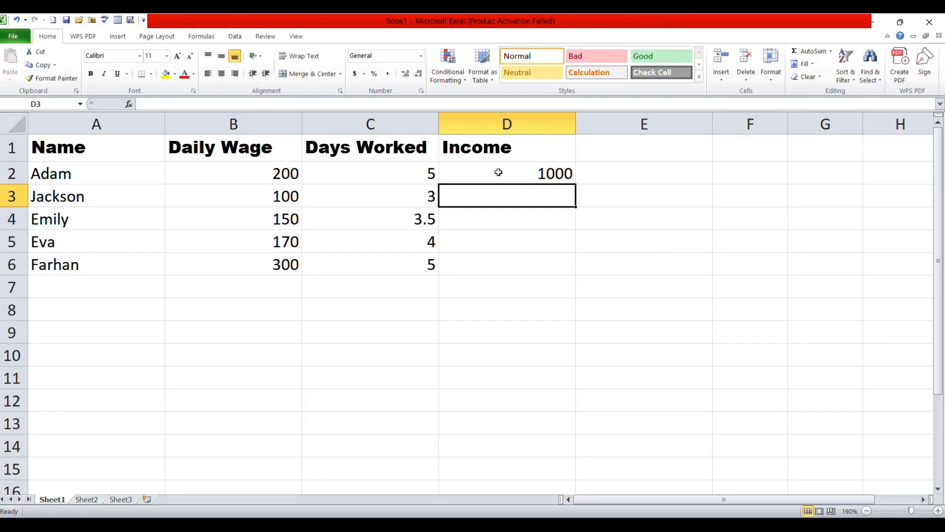
Fill the income formula in D2 down the Income column through D6
{"action": "left_click", "coordinate": [543, 174]}
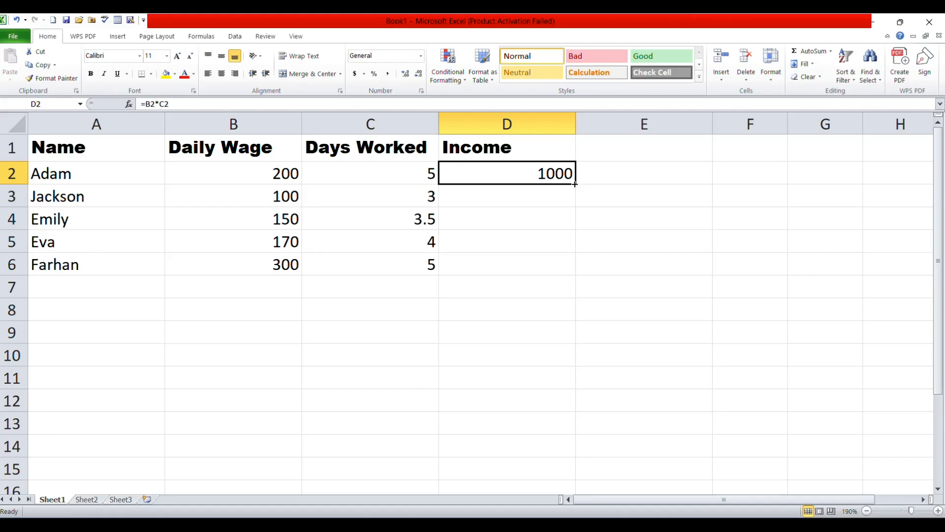
{"action": "double_click", "coordinate": [574, 183]}
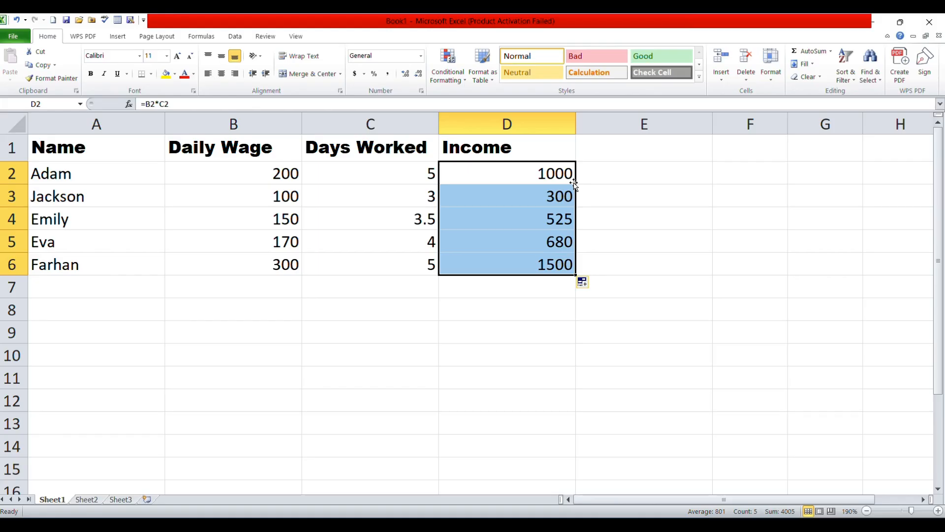
{"action": "left_click", "coordinate": [599, 186]}
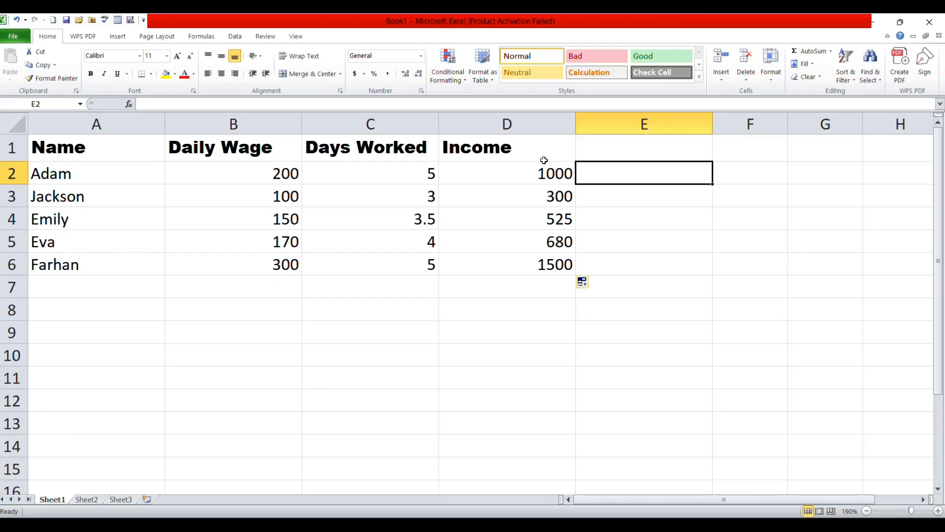
Inspect the income formulas in D2 and D3 to compare their cell references
{"action": "left_click", "coordinate": [534, 173]}
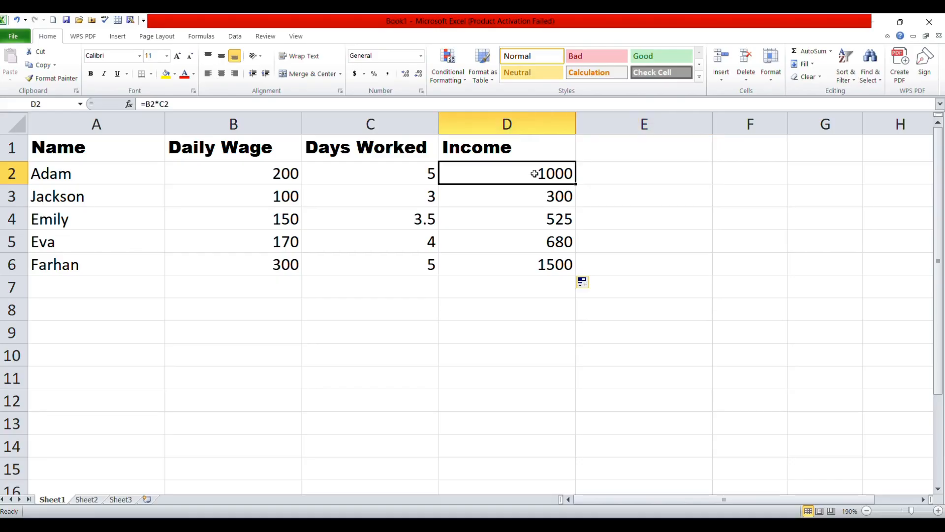
{"action": "double_click", "coordinate": [535, 173]}
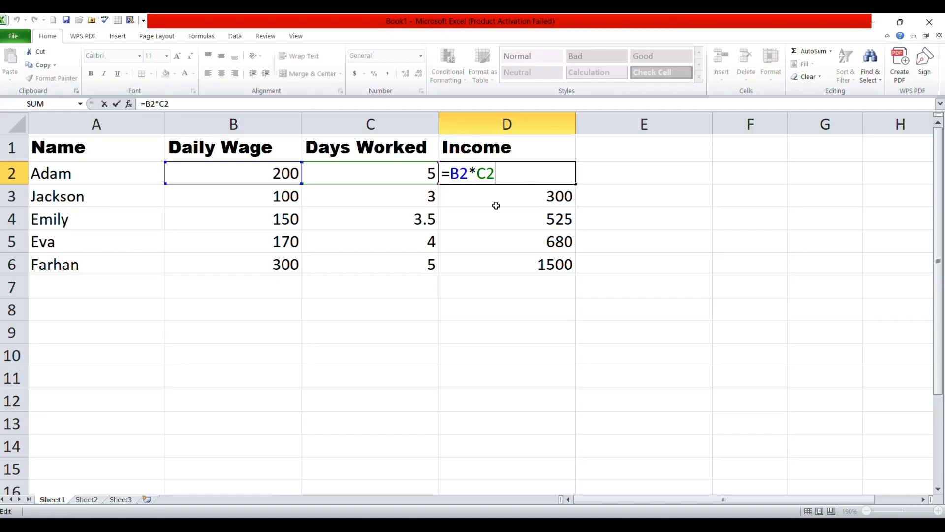
{"action": "left_click", "coordinate": [459, 201]}
{"action": "double_click", "coordinate": [461, 202]}
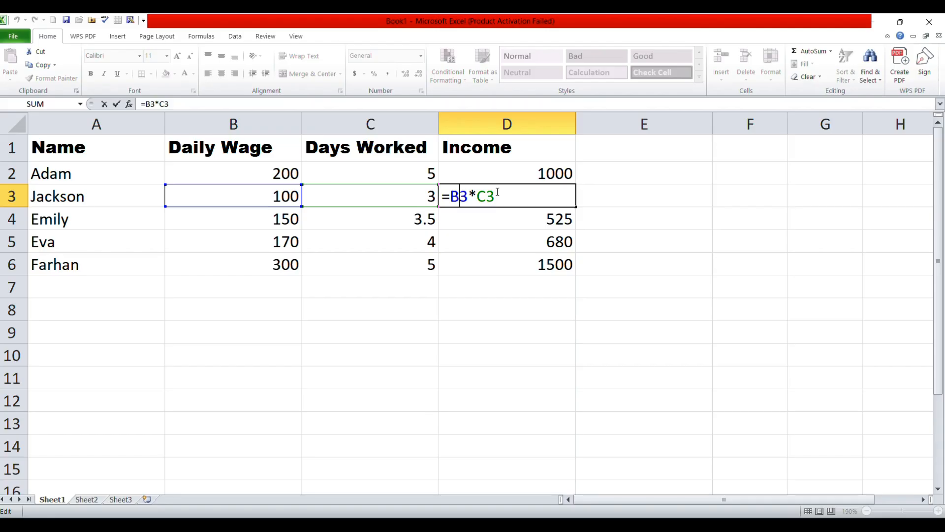
Set the daily wage in B5 to 200 and check the income in D5
{"action": "double_click", "coordinate": [232, 242]}
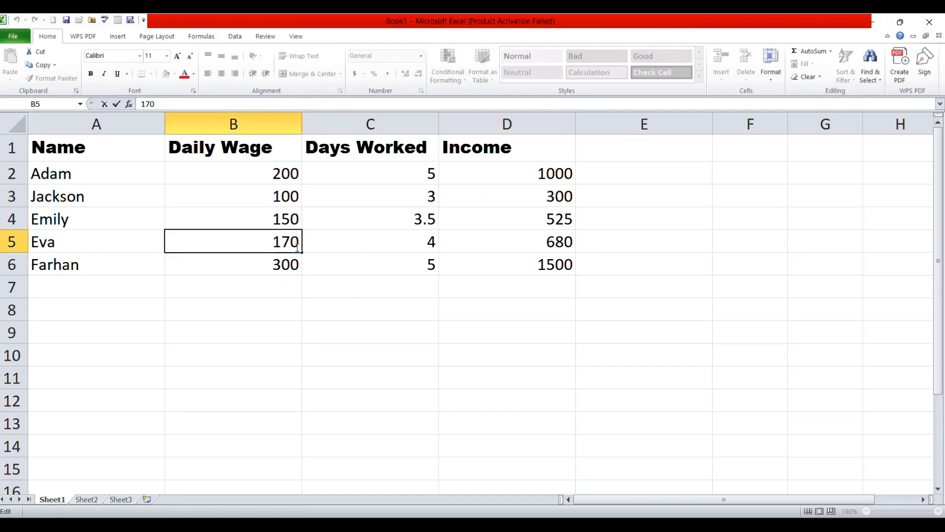
{"action": "key", "text": "BackSpace"}
{"action": "key", "text": "BackSpace"}
{"action": "key", "text": "BackSpace"}
{"action": "type", "text": "200"}
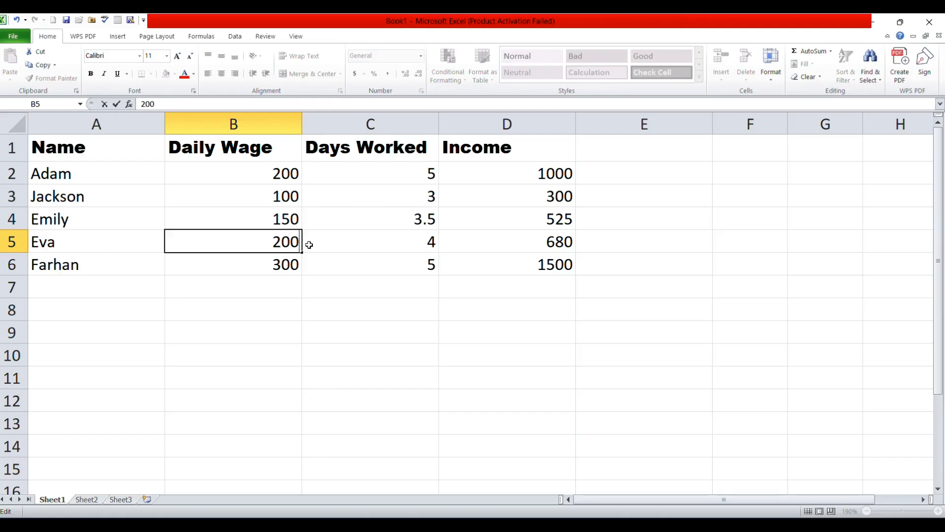
{"action": "left_click", "coordinate": [507, 242]}
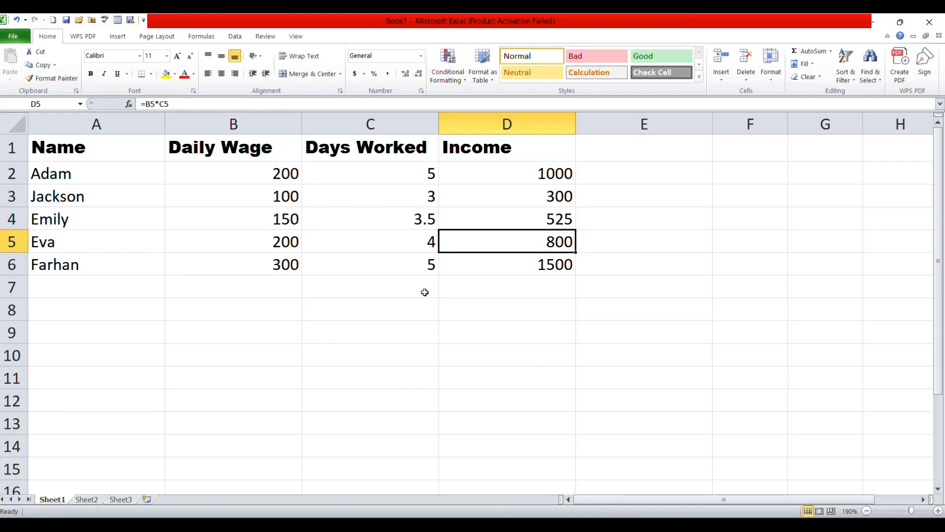
Replace the cell-reference formula in D2 with the fixed-number calculation =200*5
{"action": "left_click", "coordinate": [532, 174]}
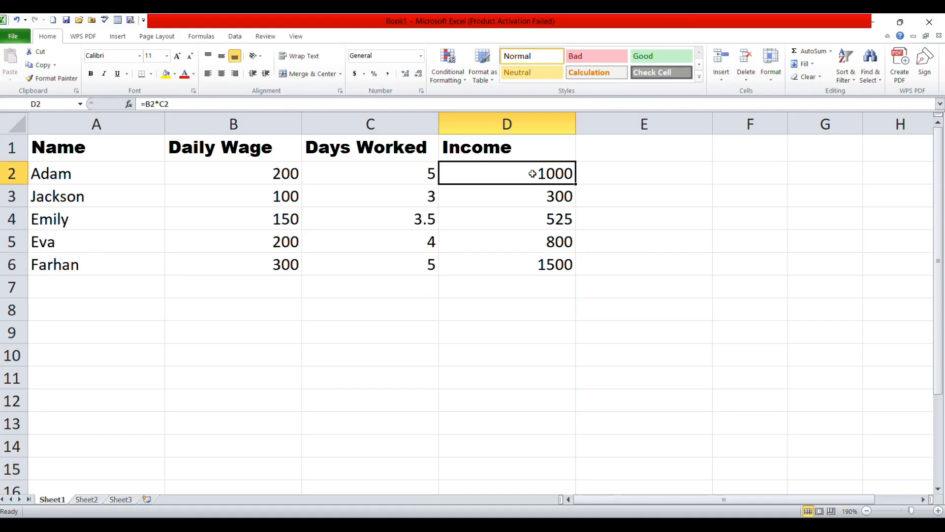
{"action": "double_click", "coordinate": [564, 177]}
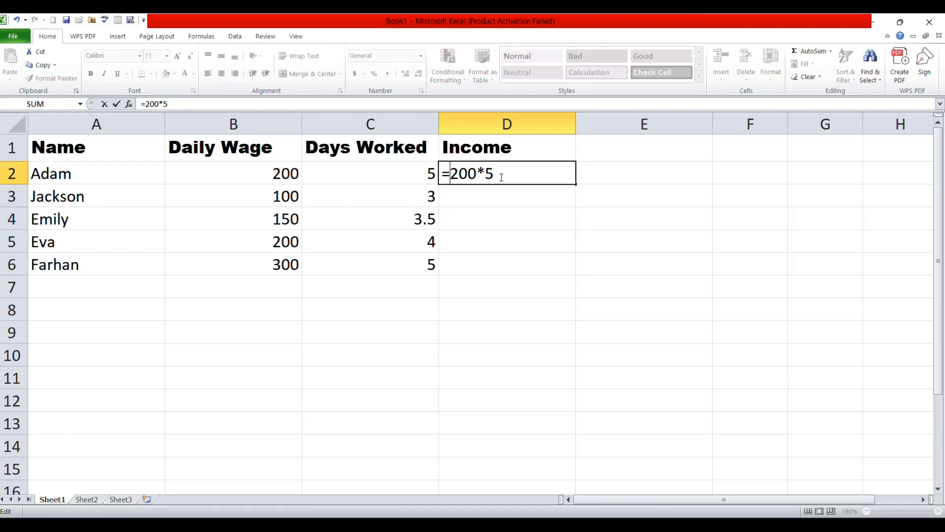
{"action": "key", "text": "Return"}
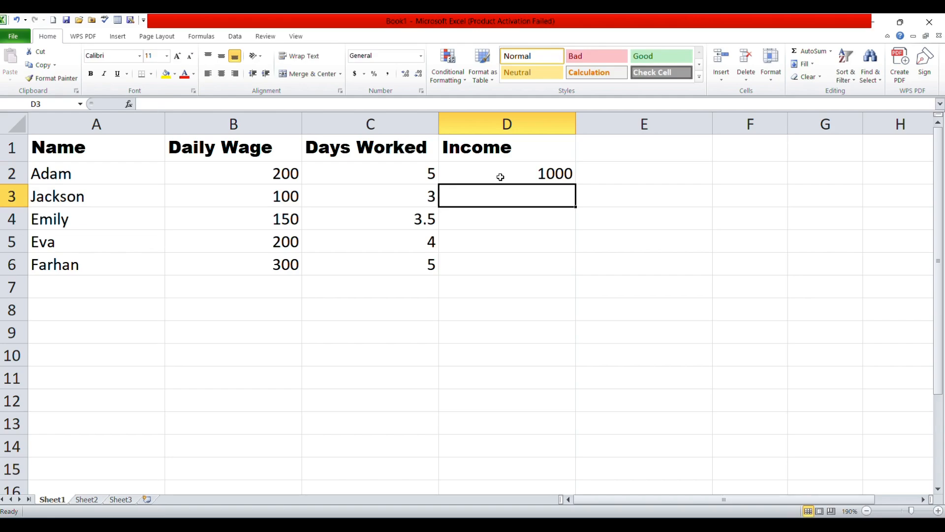
Replace the fixed-number calculation in D2 with the cell-reference formula =b2*c2
{"action": "double_click", "coordinate": [559, 177]}
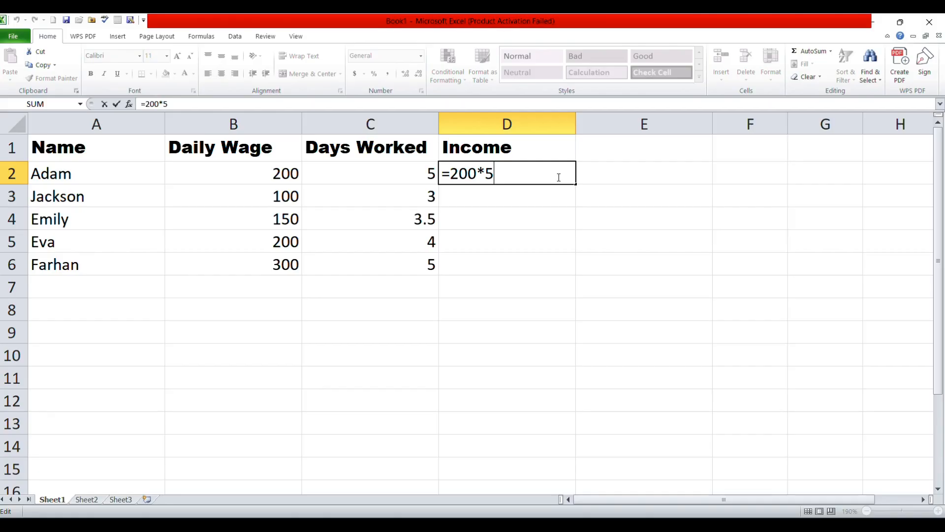
{"action": "key", "text": "BackSpace"}
{"action": "key", "text": "BackSpace"}
{"action": "key", "text": "BackSpace"}
{"action": "key", "text": "BackSpace"}
{"action": "key", "text": "BackSpace"}
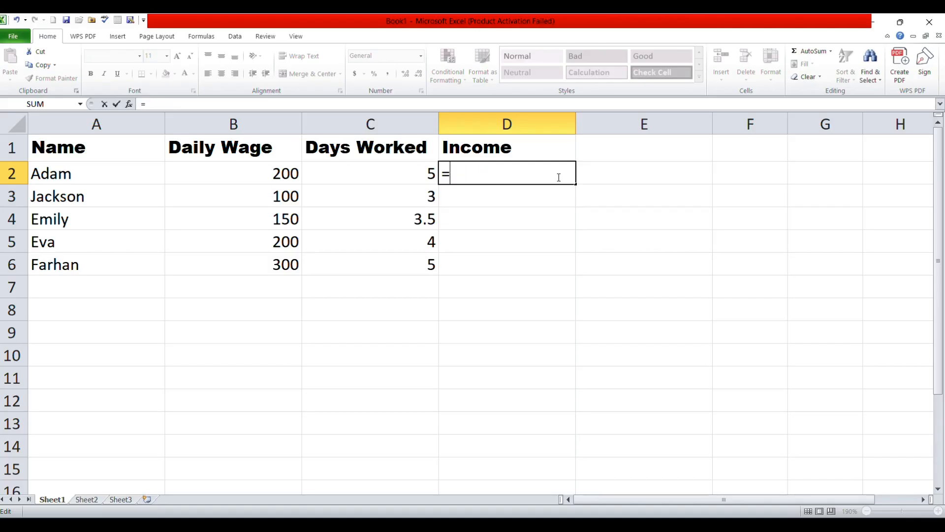
{"action": "type", "text": "c"}
{"action": "key", "text": "BackSpace"}
{"action": "type", "text": "b2"}
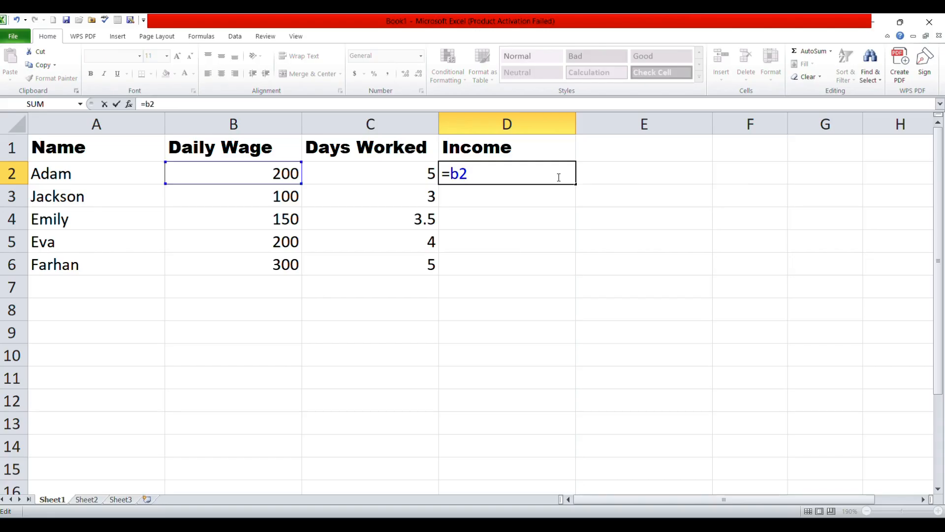
{"action": "type", "text": "*c2"}
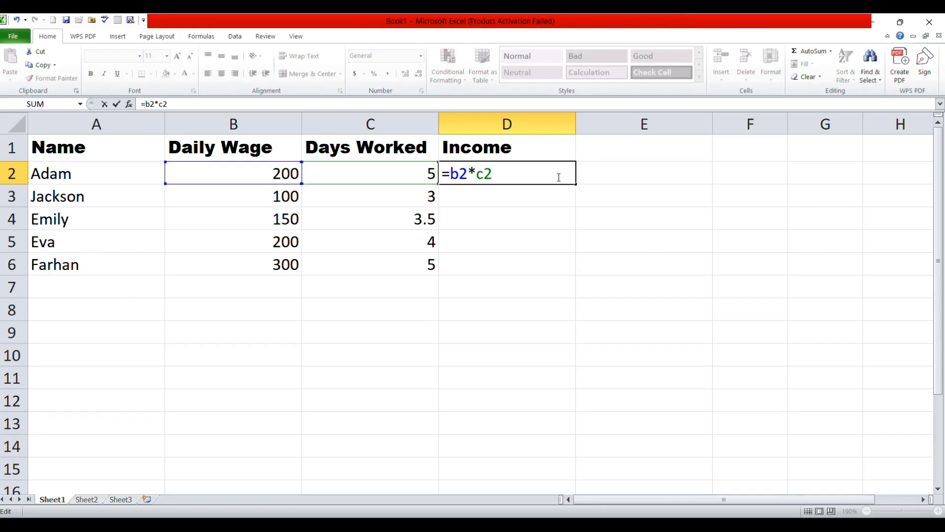
{"action": "key", "text": "Return"}
Copy the restored multiplication formula from D2 down to D3 through D6
{"action": "left_click", "coordinate": [569, 181]}
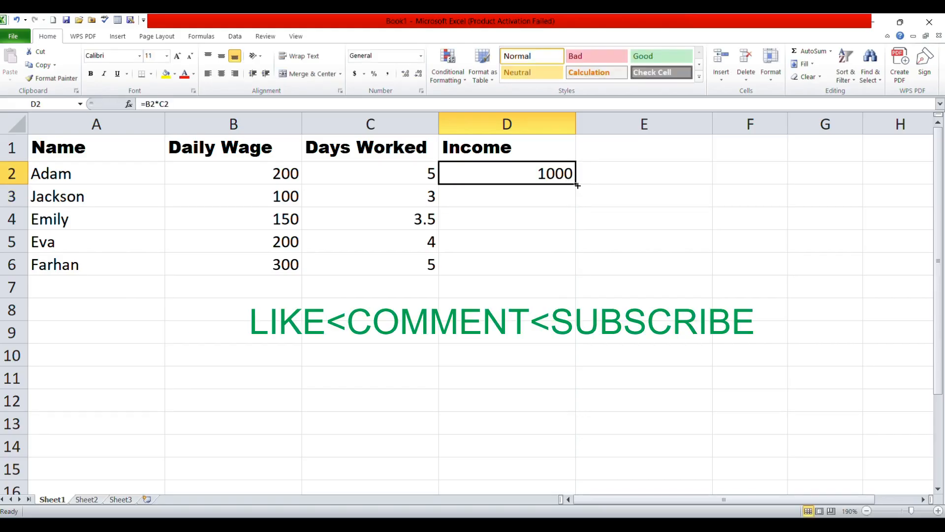
{"action": "double_click", "coordinate": [575, 185]}
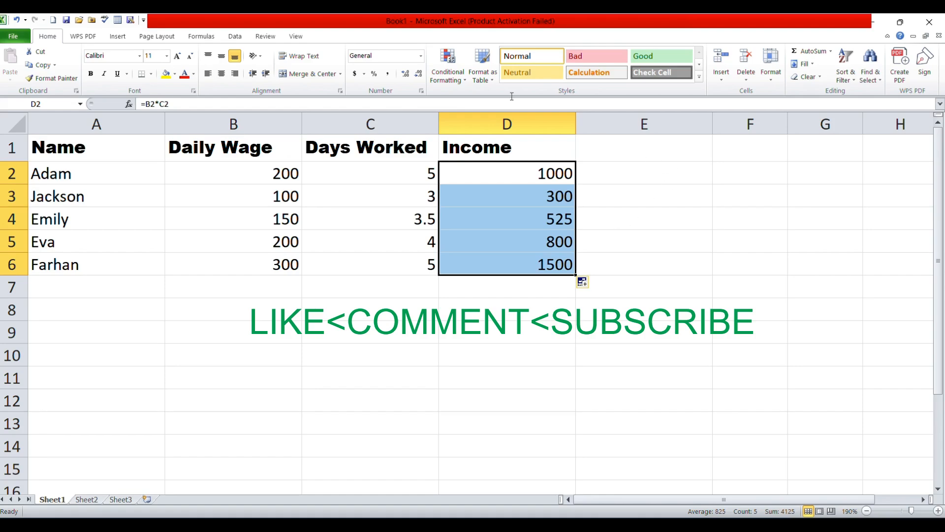
{"action": "left_click", "coordinate": [407, 36]}
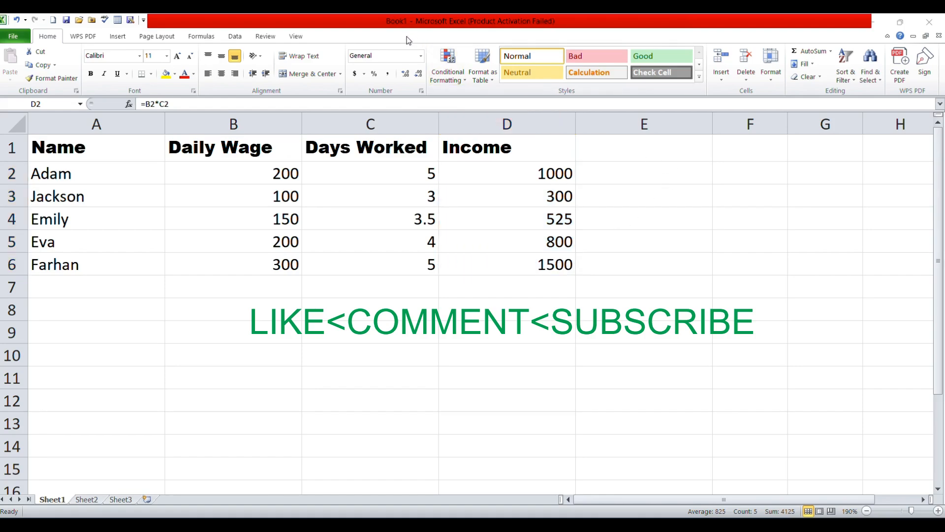